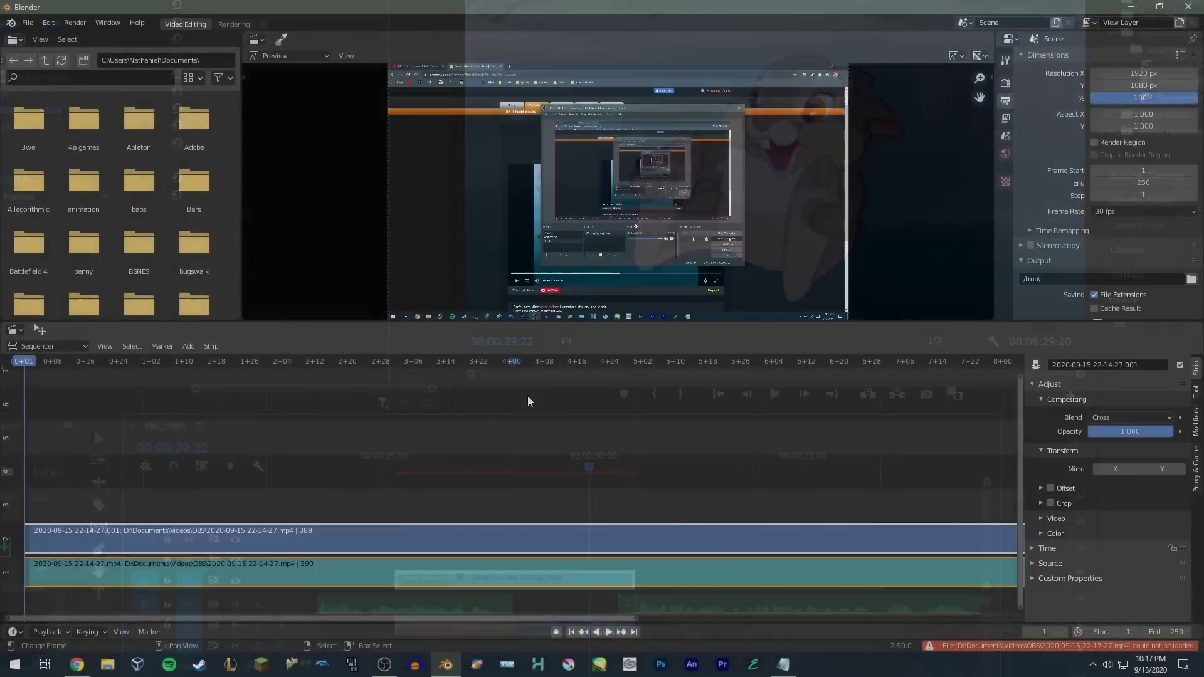
Find Thumper's section of the footage and enable Crop and Offset on the clip strip
left_click(778, 363)
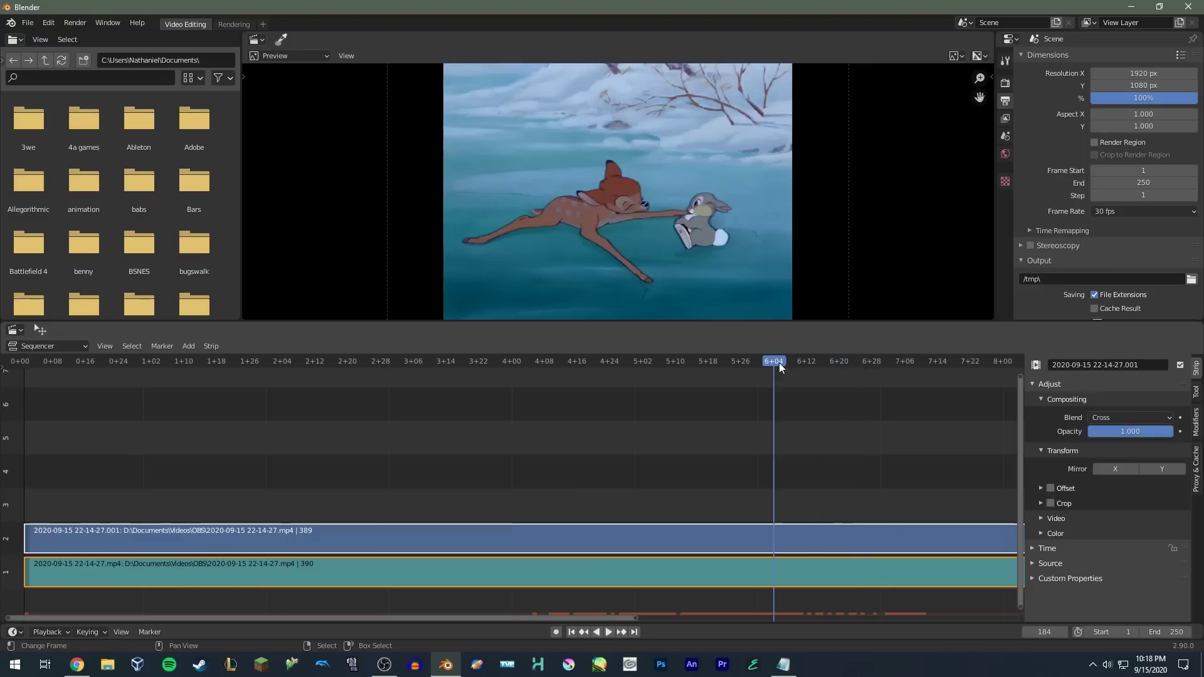
left_click_drag(862, 484, 791, 374)
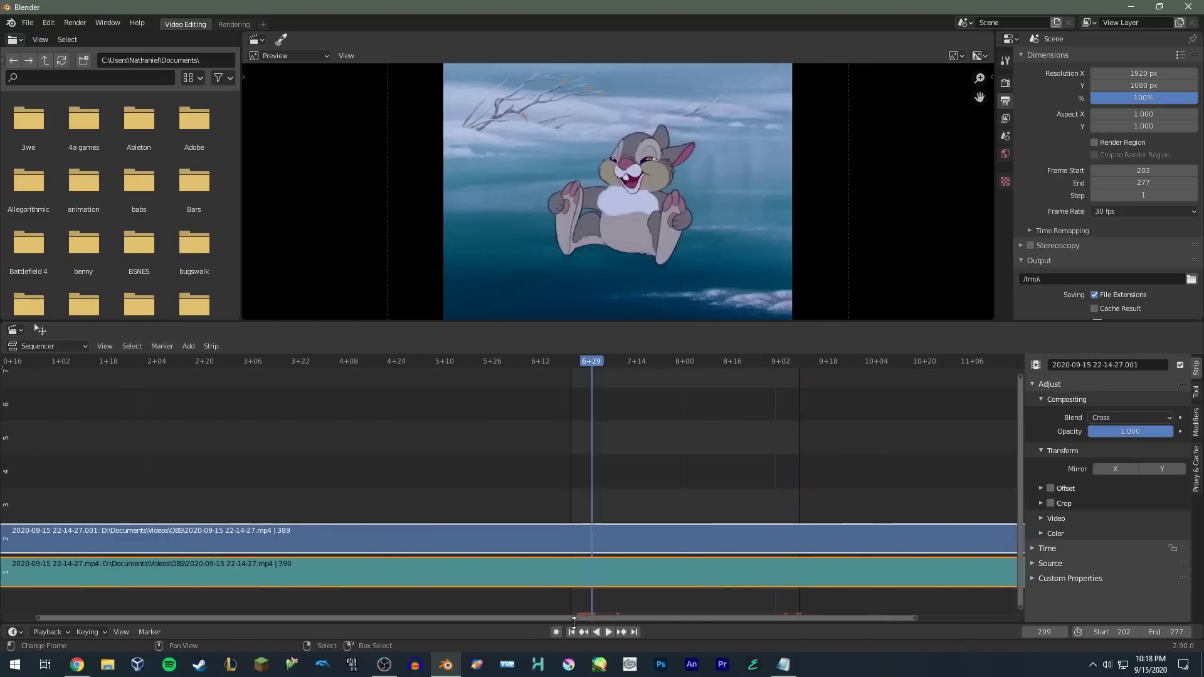
left_click(1142, 277)
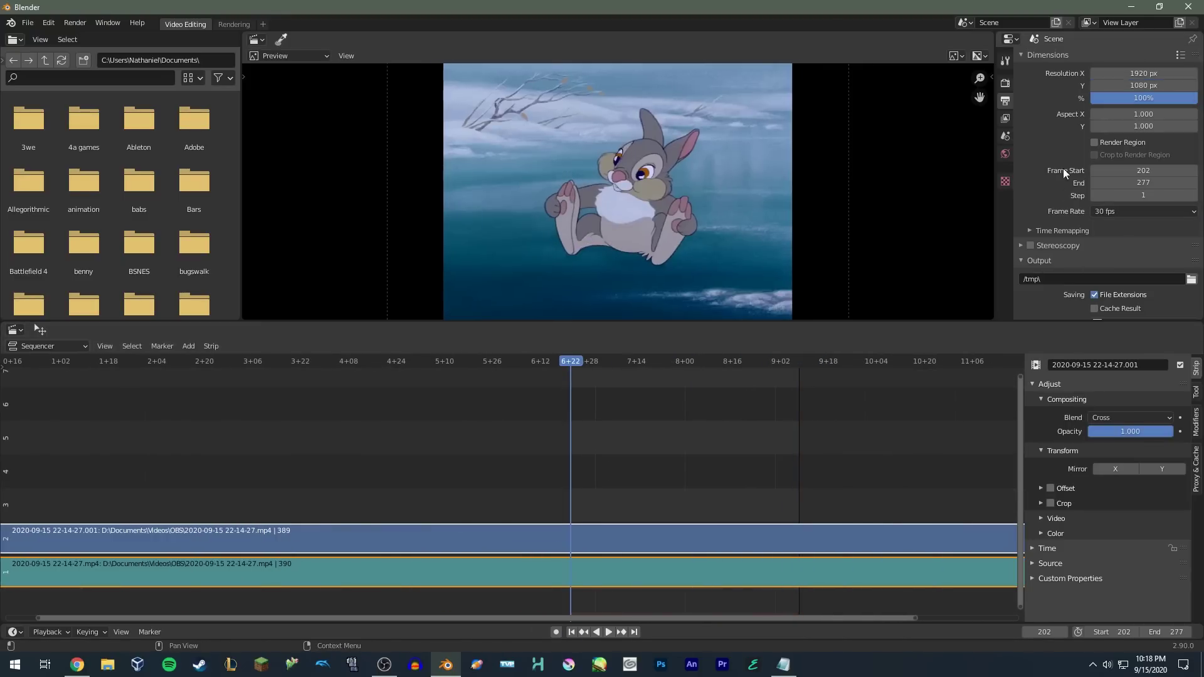
left_click(1050, 503)
left_click(1064, 503)
Crop the strip 233 px on the left and right, recentred with Offset
left_click_drag(1128, 521, 1134, 533)
double_click(1130, 533)
type("233")
key("Return")
left_click(1050, 488)
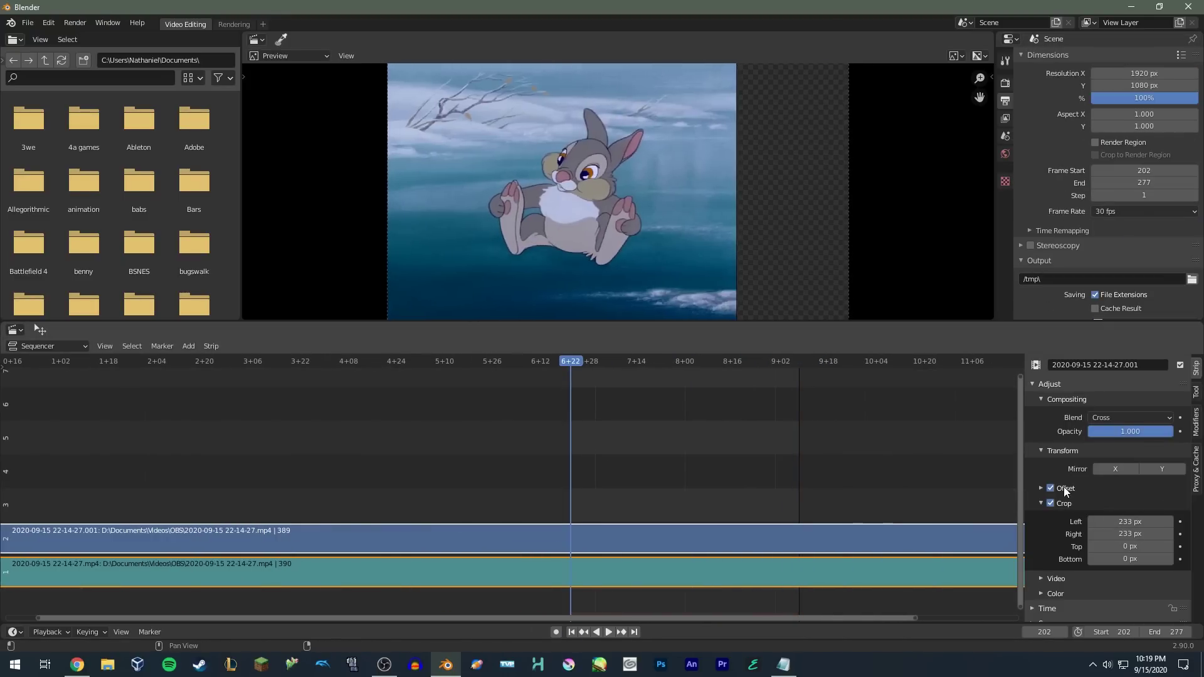
Set the output Resolution X to 1440 px
double_click(1144, 73)
type("1440")
key("Return")
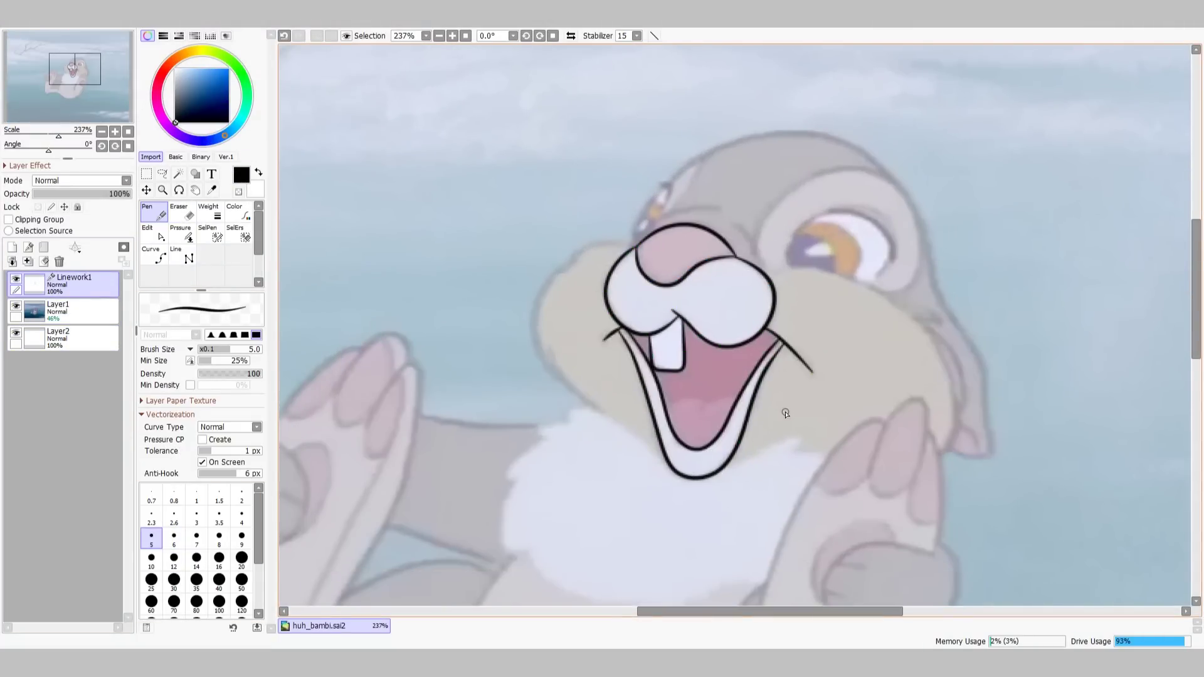
Ink Thumper's lineart with the Pen, starting with the curve above his nose
scroll(785, 414, "up", 2)
left_click_drag(576, 308, 690, 274)
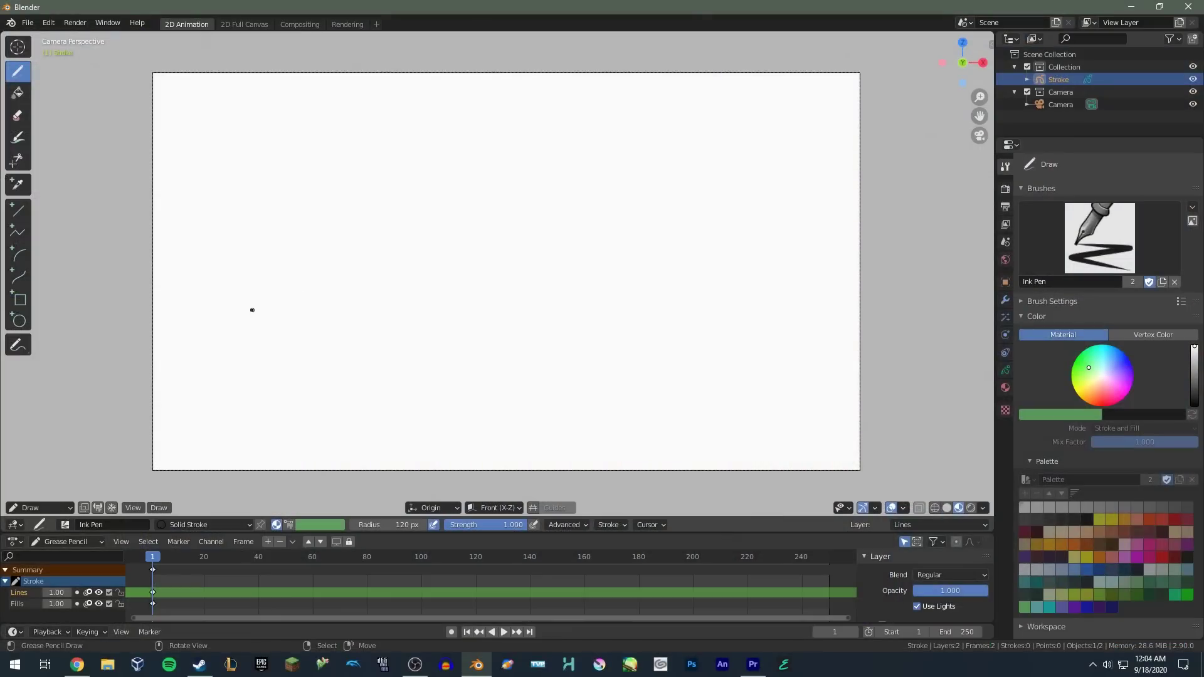
mouse_move(631, 262)
left_mouse_down()
mouse_move(547, 356)
mouse_move(388, 388)
left_mouse_up()
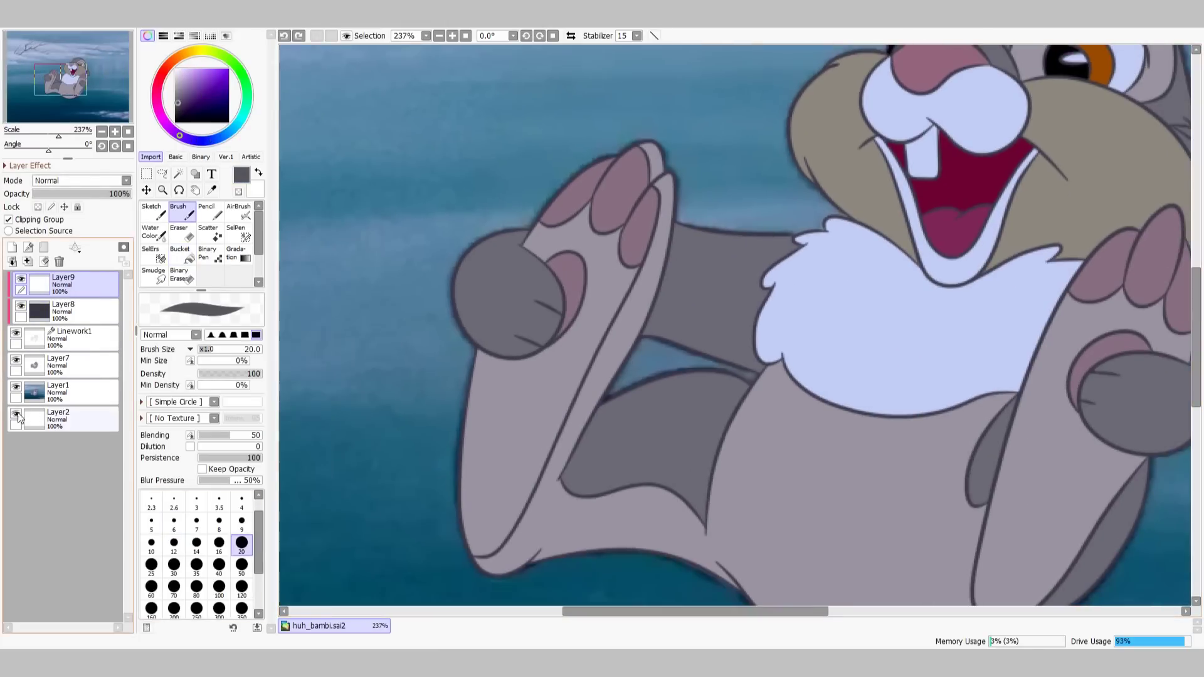
Hide Layer1's blue background image before painting Thumper's paw and face details
left_click(15, 387)
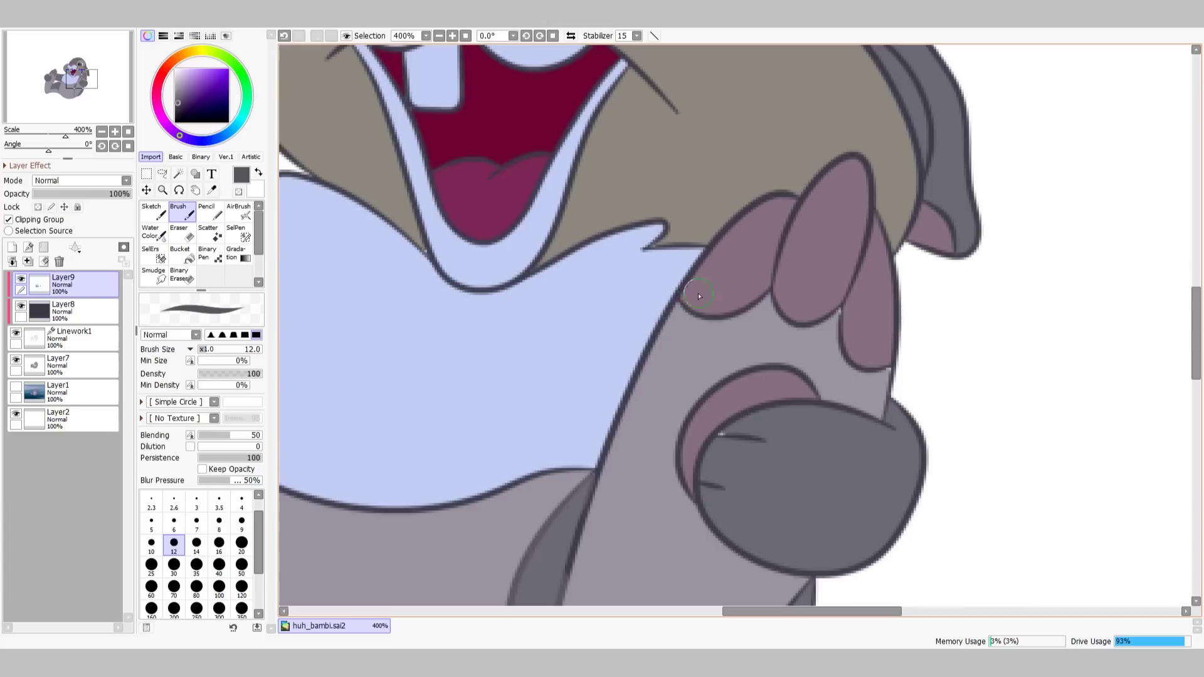
scroll(616, 457, "down", 3)
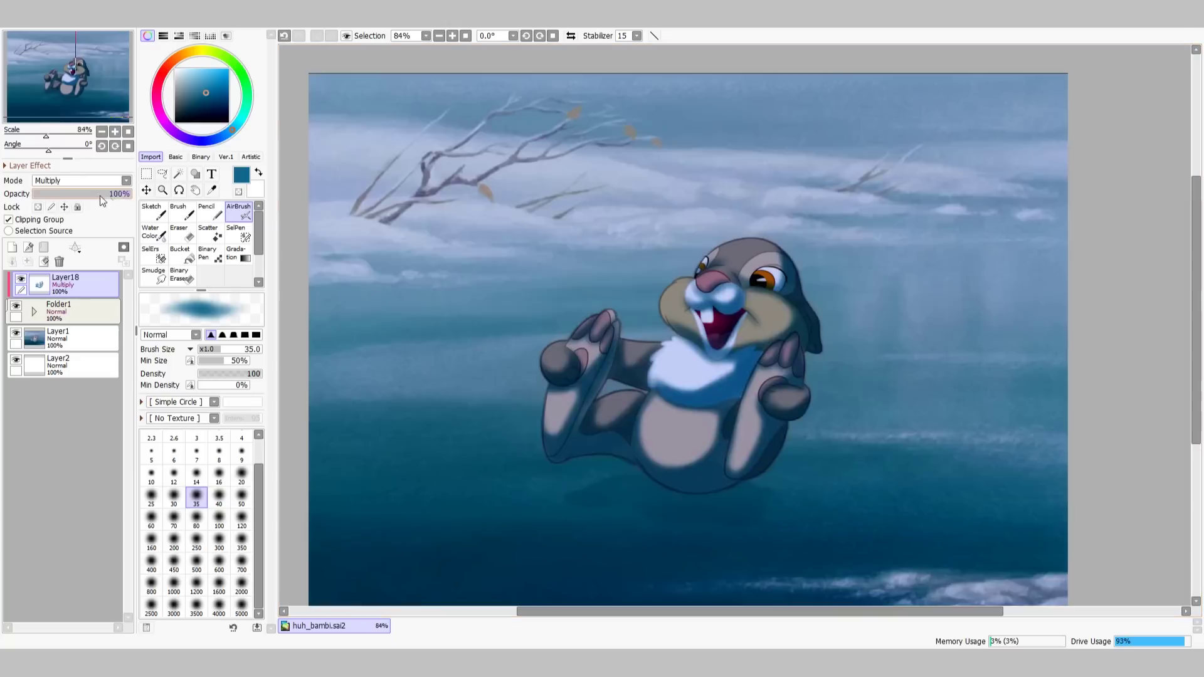
Set the highlight layer's blend mode to Addition for Thumper's glowing shine
scroll(766, 164, "up", 3)
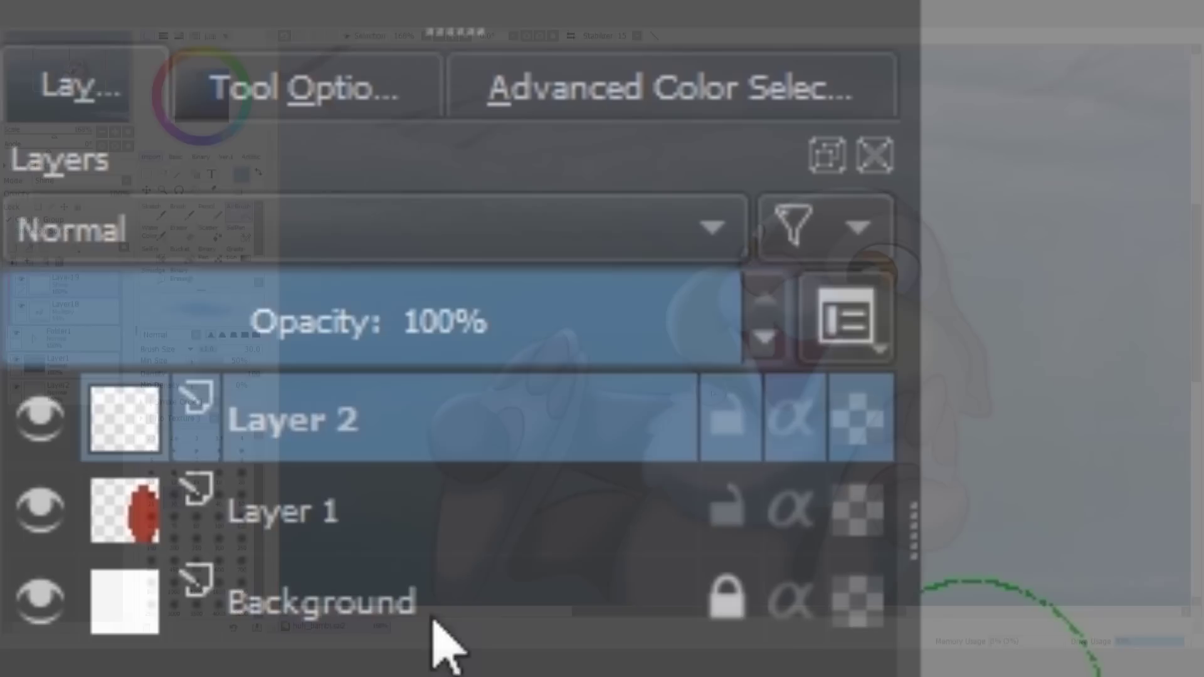
left_click(73, 258)
left_click(66, 267)
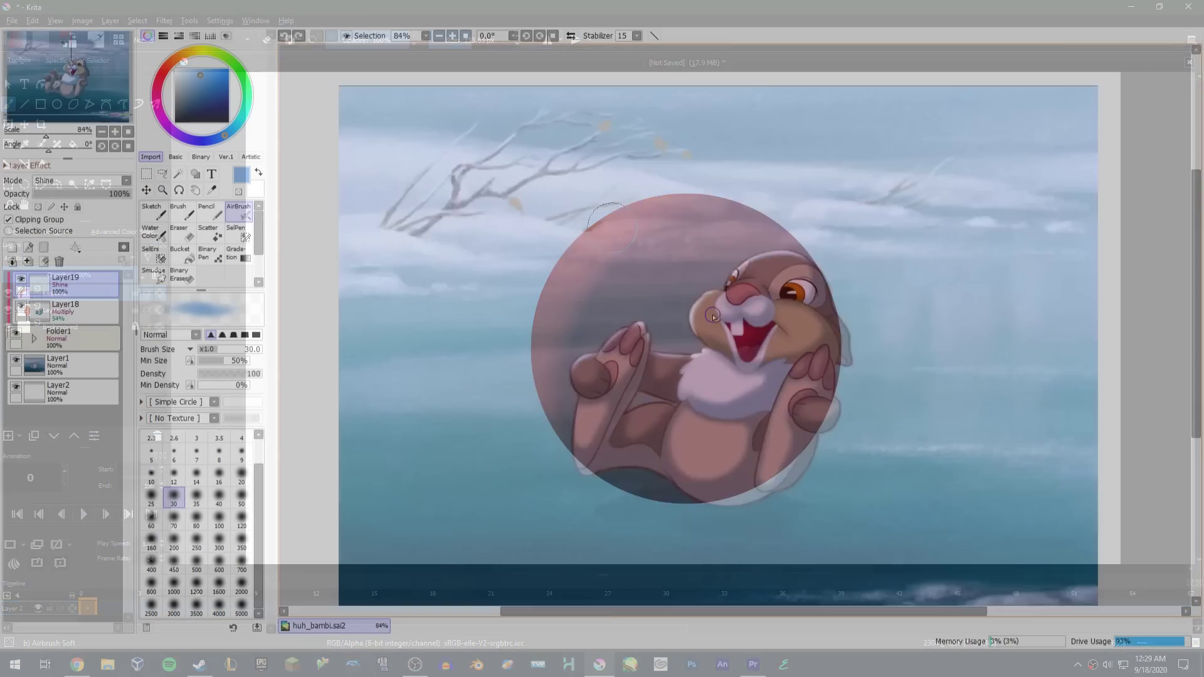
scroll(718, 209, "up", 5)
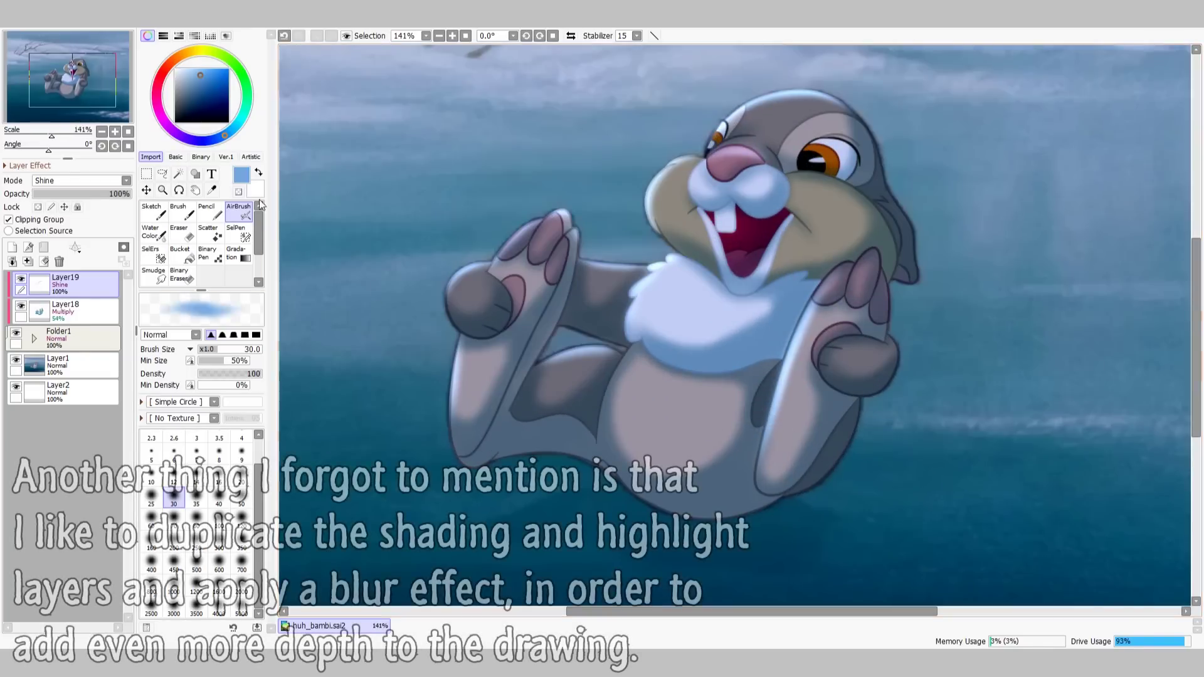
scroll(605, 284, "up", 2)
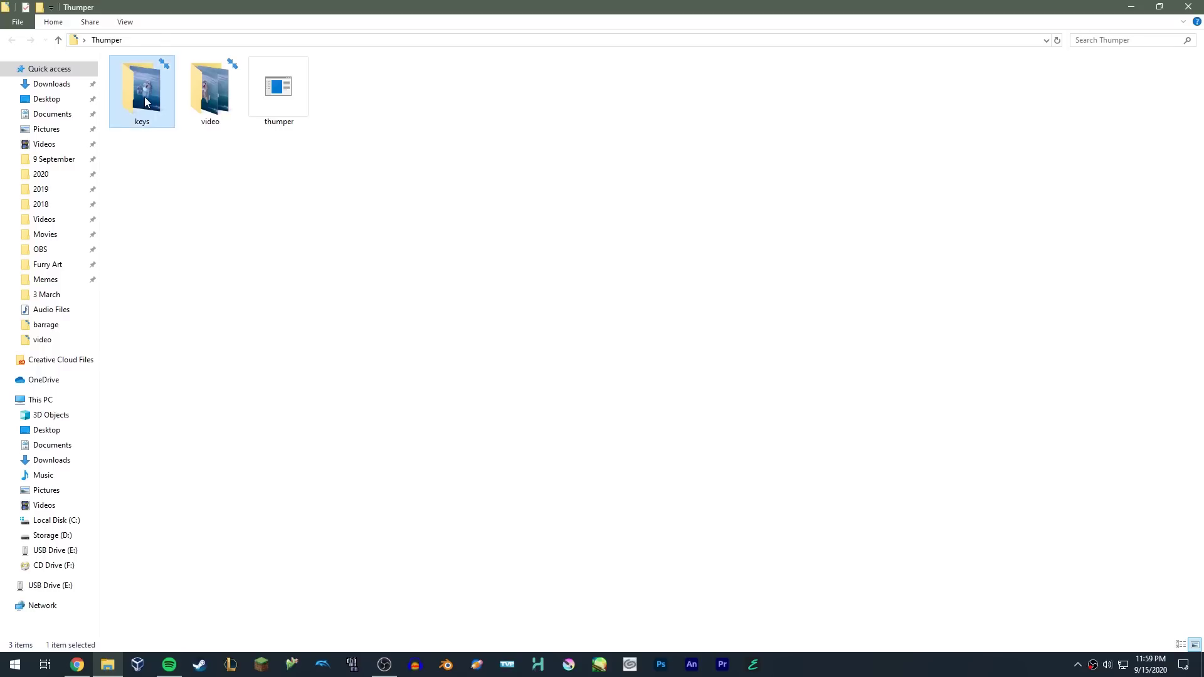
double_click(145, 103)
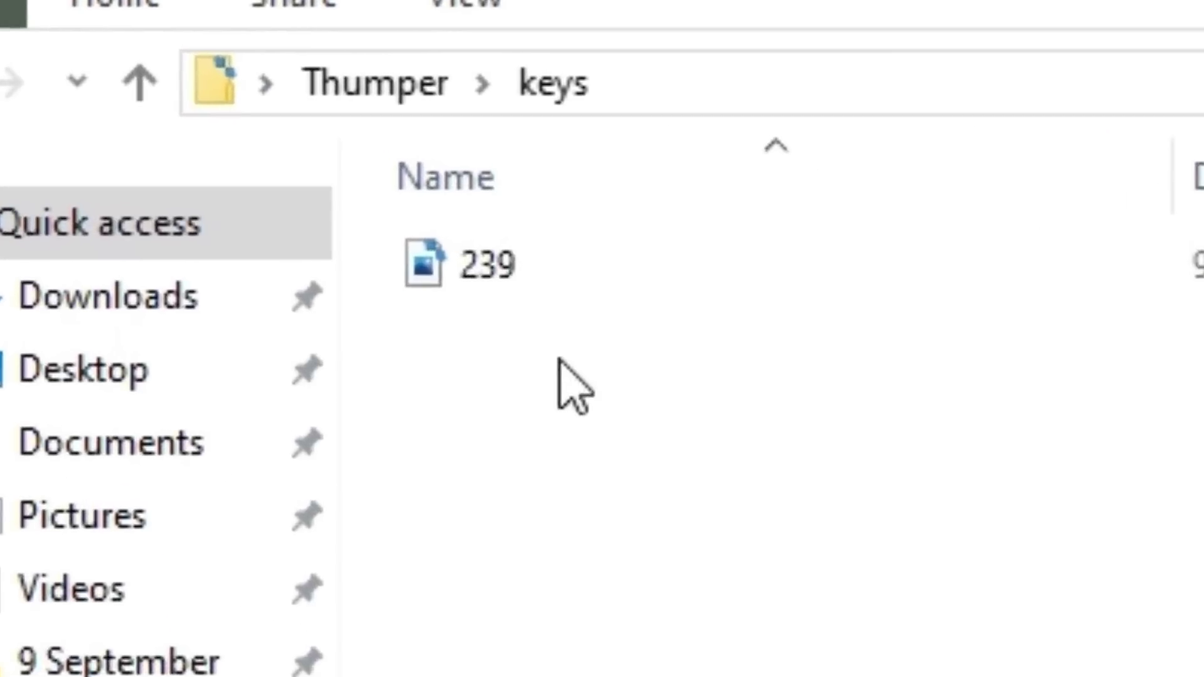
left_click(433, 92)
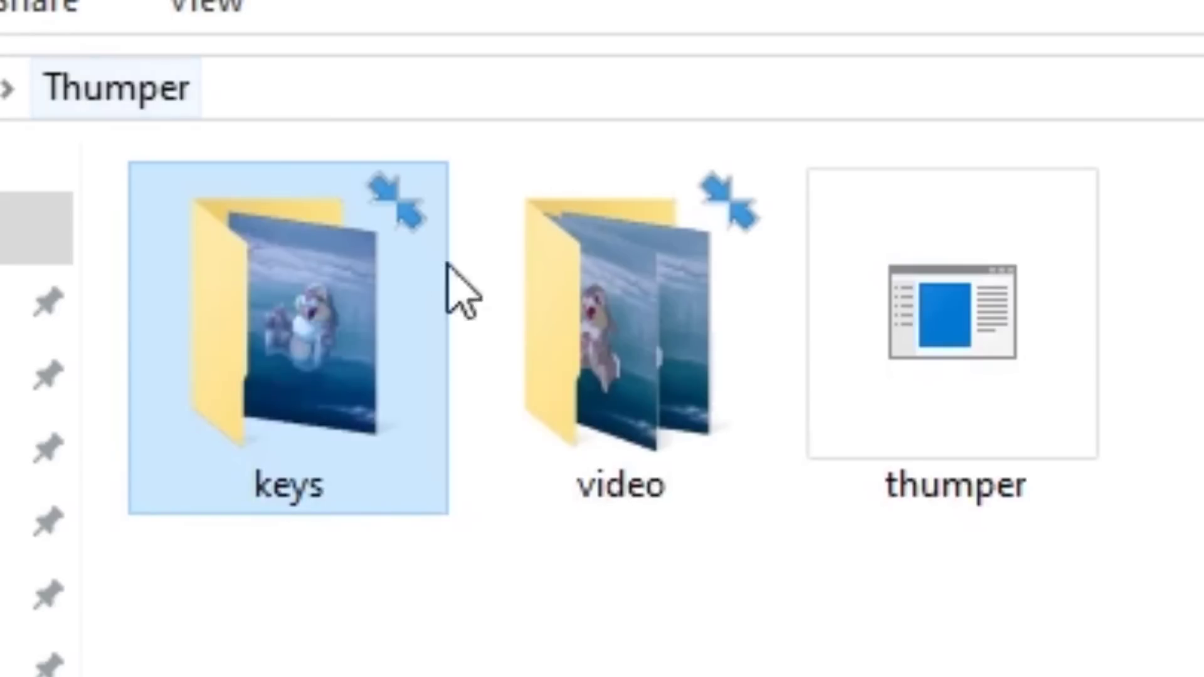
double_click(651, 339)
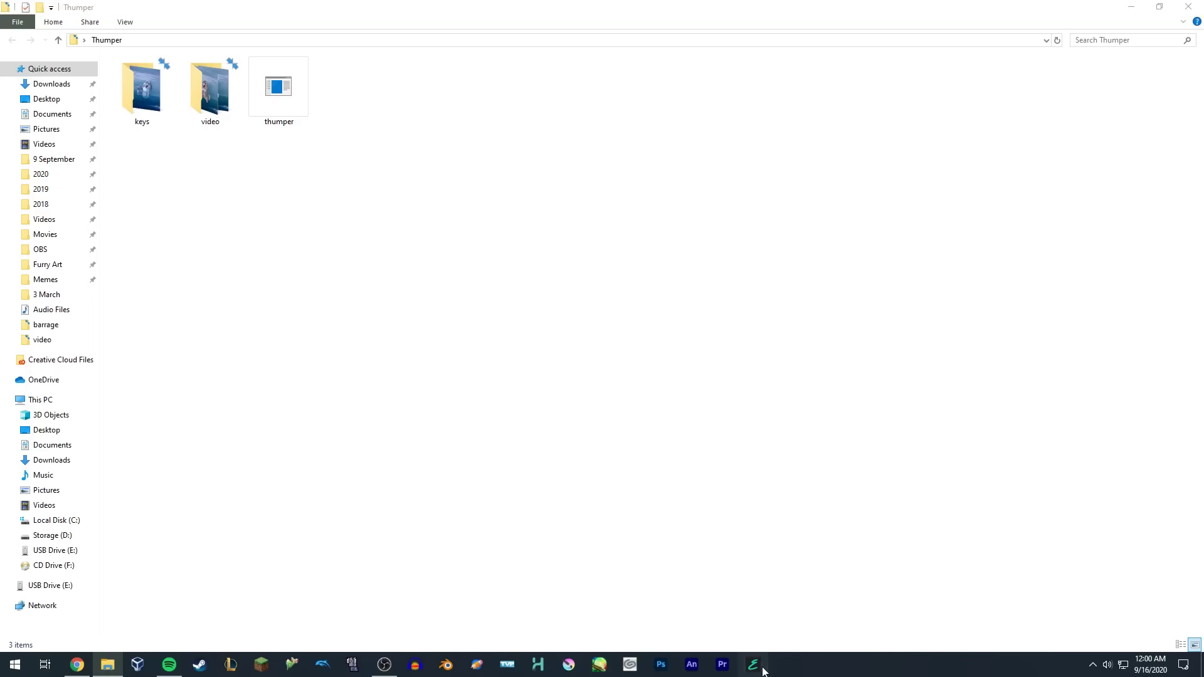
Bring EbSynth to mid-screen, load the video folder's frames, and synthesize the output
left_click(753, 665)
left_click_drag(253, 64, 584, 247)
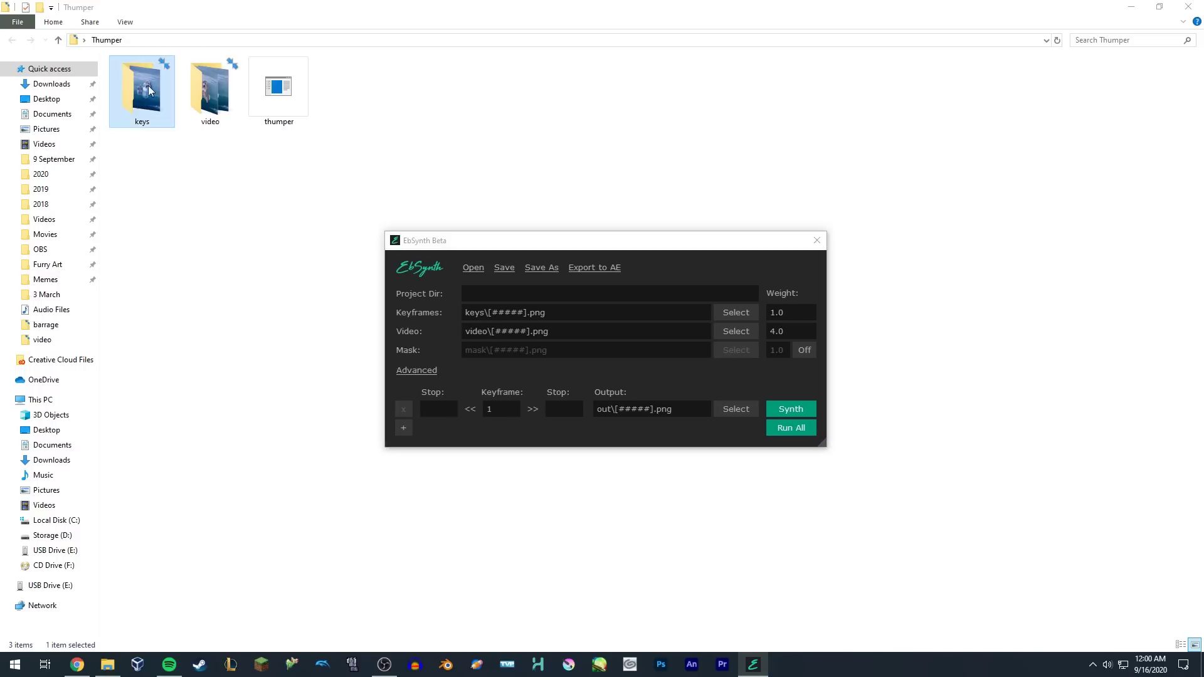
left_click_drag(217, 117, 506, 297)
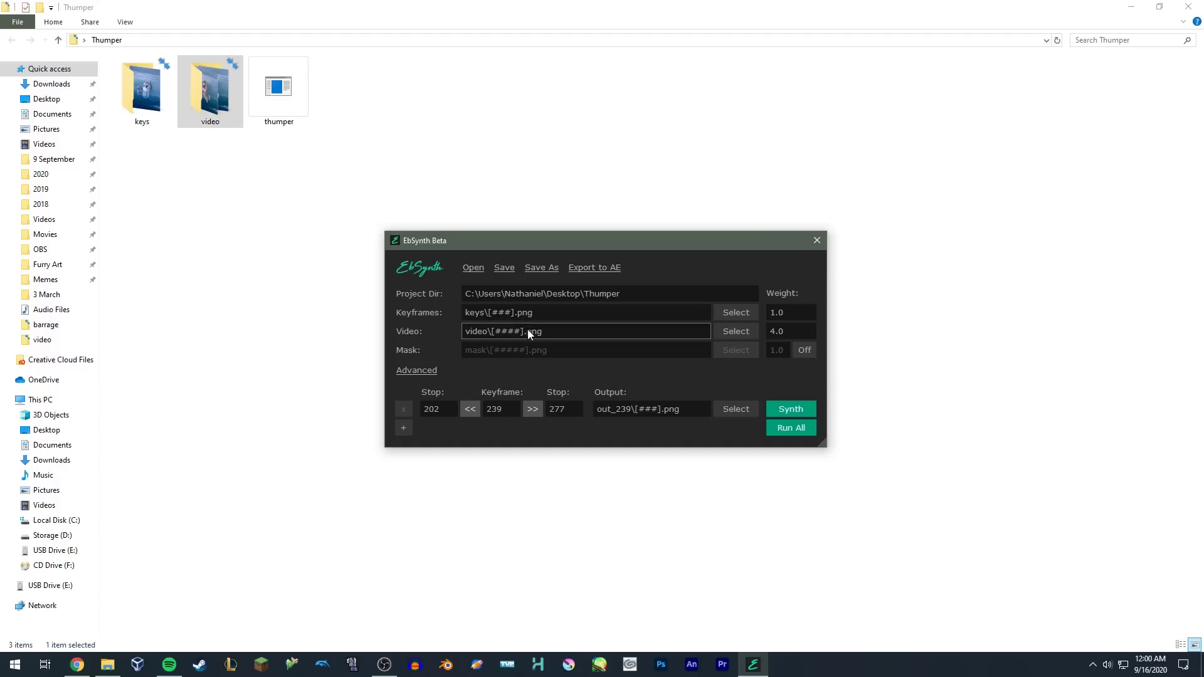
left_click(791, 409)
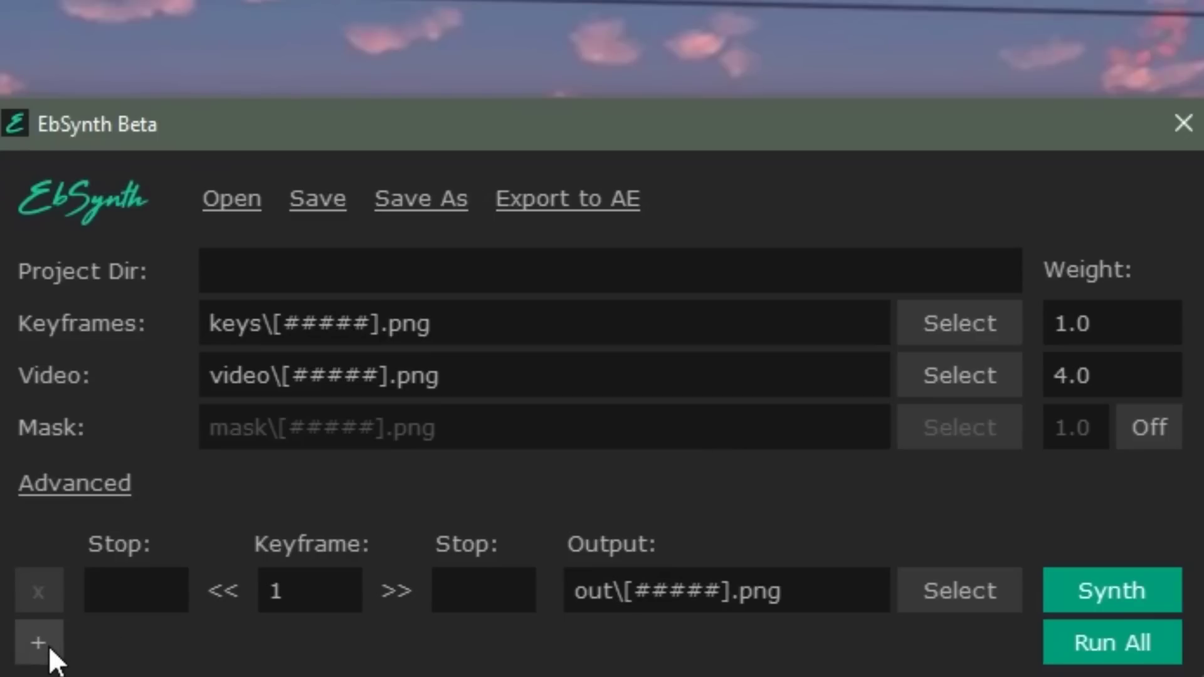
Add six more keyframe rows with the + button
left_click(39, 642)
left_click(39, 642)
left_click(39, 643)
left_click(39, 642)
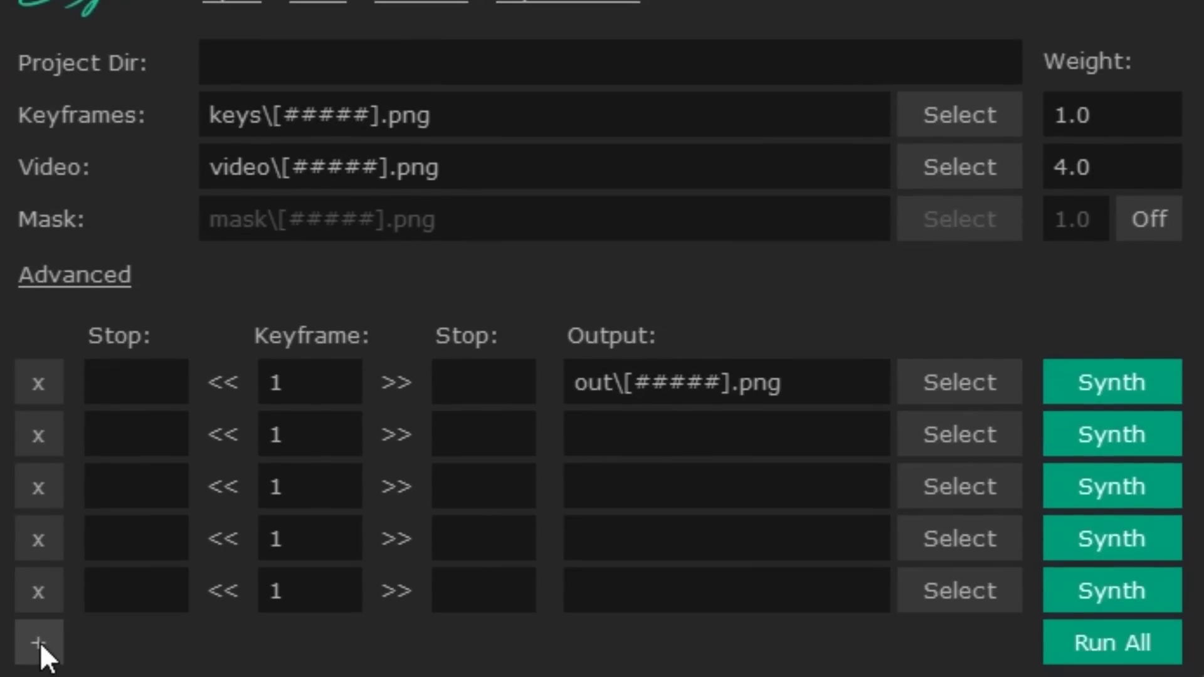
left_click(39, 643)
left_click(39, 643)
left_click(39, 642)
left_click(39, 643)
left_click(39, 642)
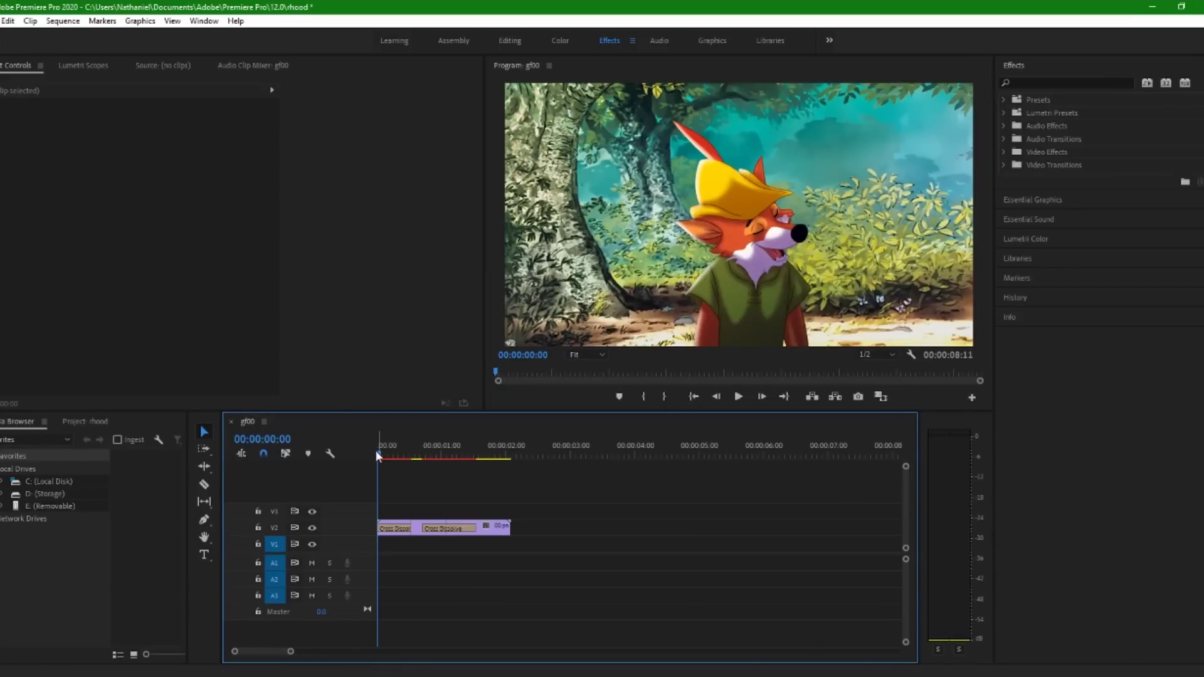
Preview the Robin Hood clip, then drop the keys and video folders onto EbSynth's Keyframes and Video fields
left_click_drag(377, 454, 458, 462)
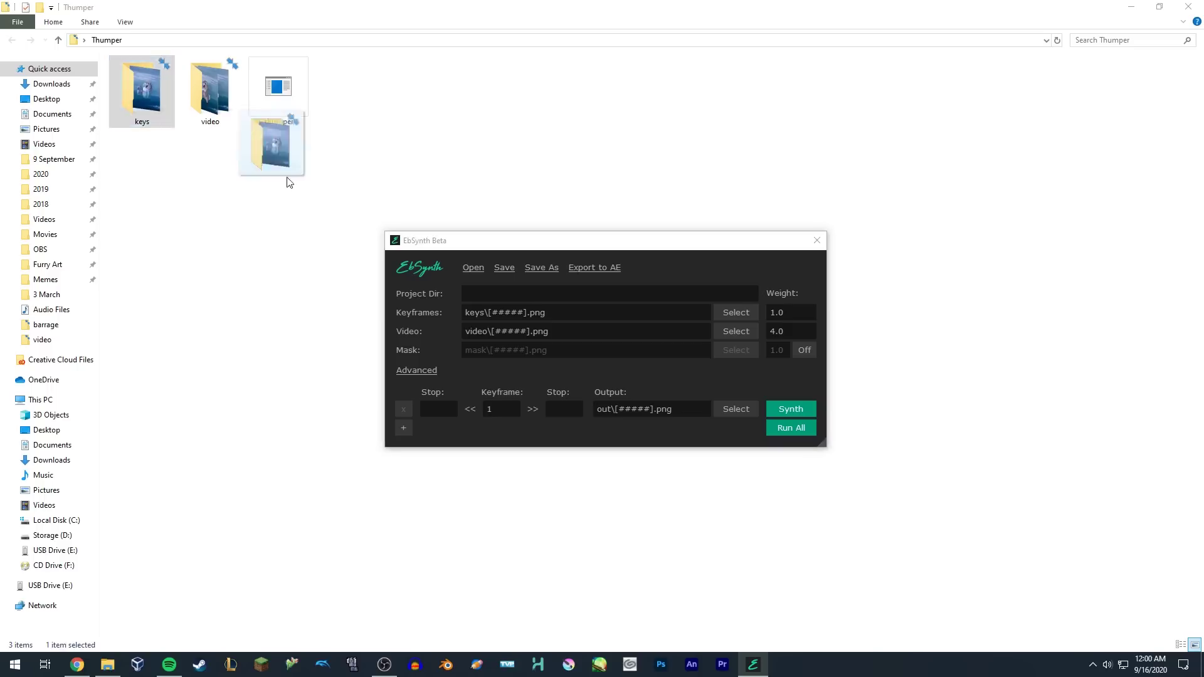
left_click_drag(279, 179, 507, 312)
left_click_drag(210, 94, 527, 329)
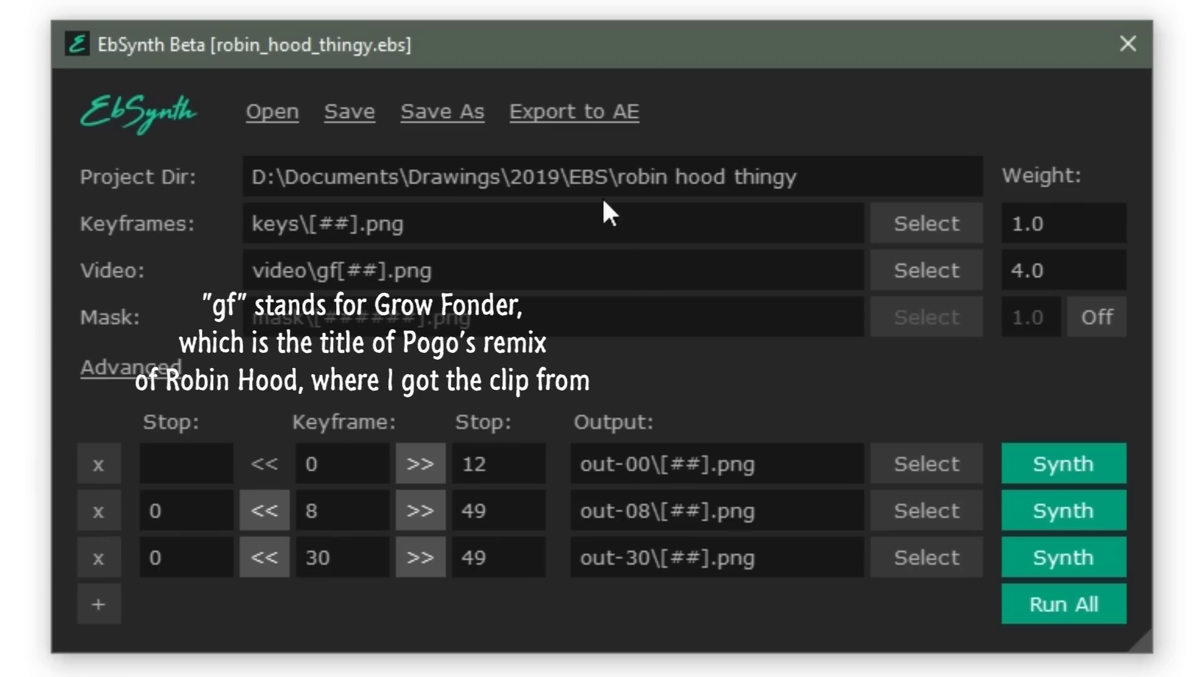
Export the project to After Effects with Comp Frame Rate changed from 30 to 24
left_click(573, 113)
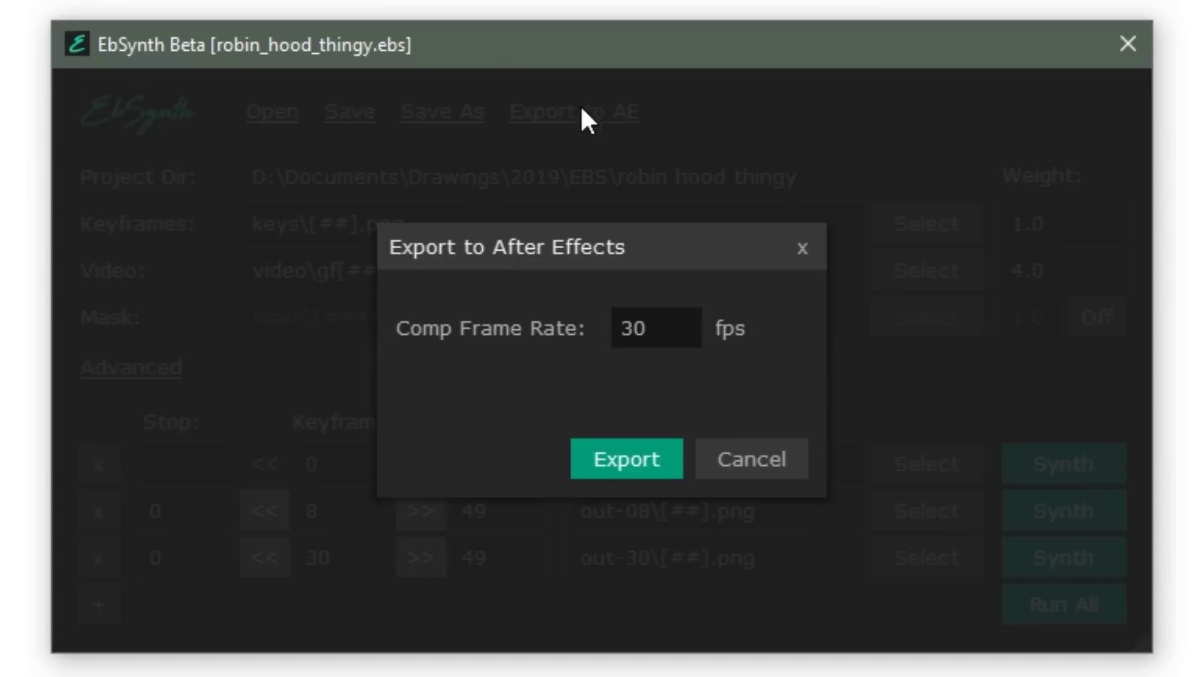
double_click(651, 336)
type("24")
left_click(631, 457)
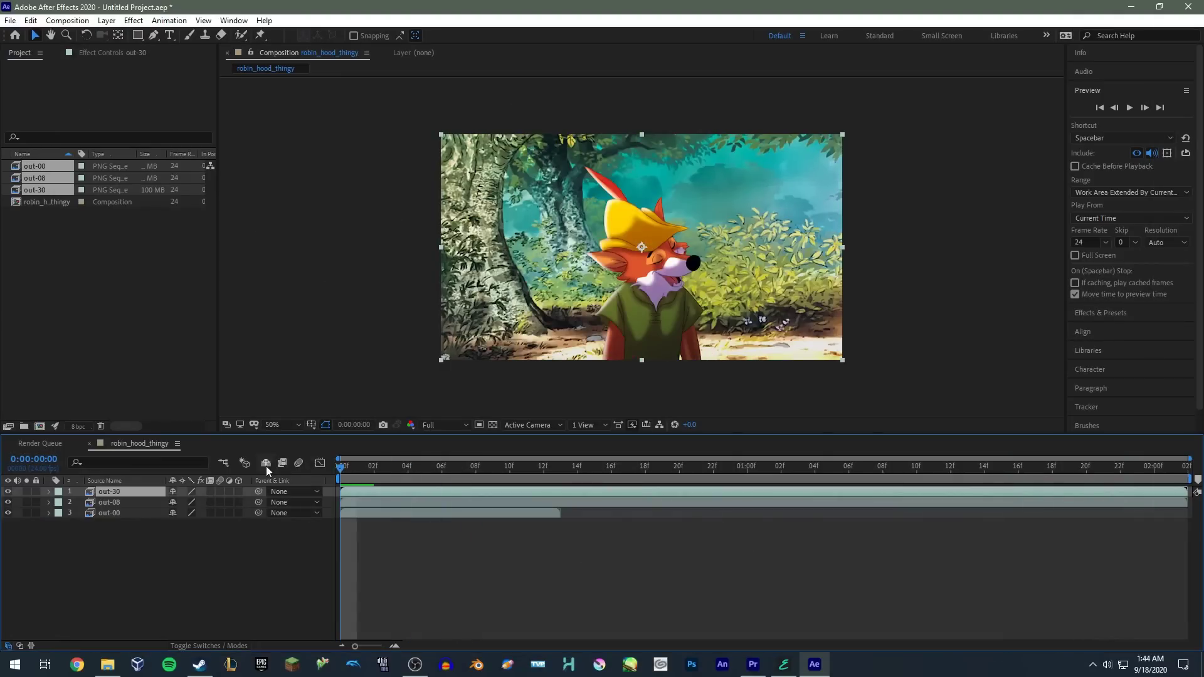
View the comp at 100%, reveal out-30 and out-08 Transform opacity keyframes, and scrub the crossfade
key("slash")
left_click(48, 490)
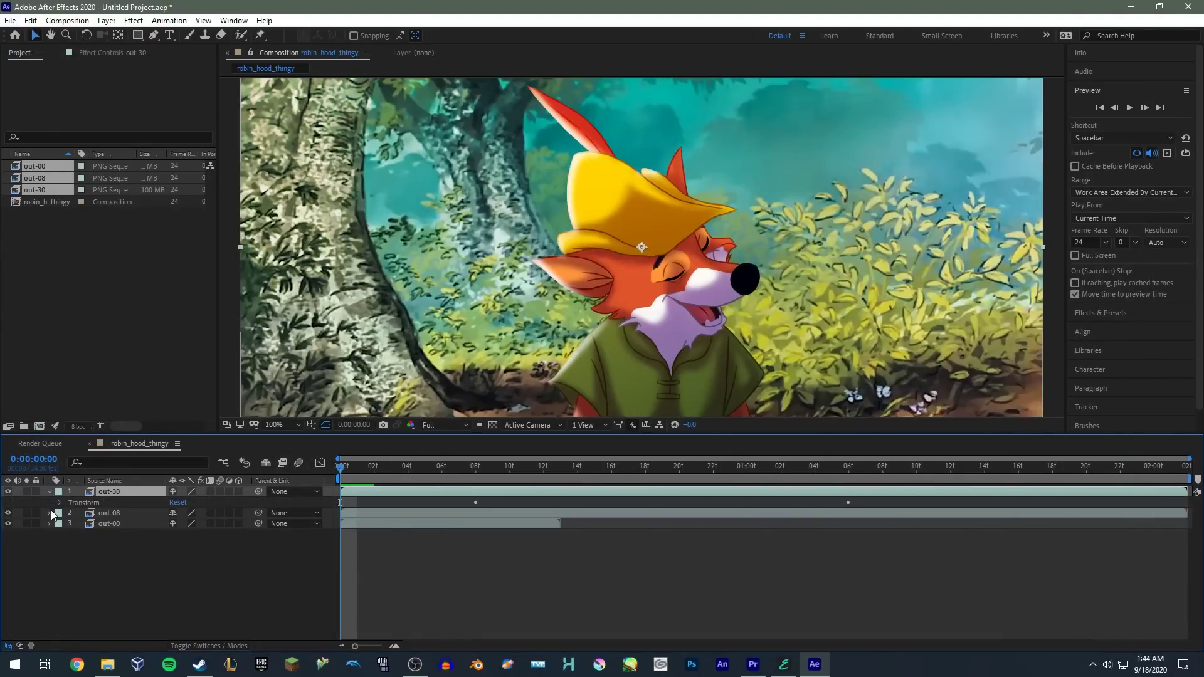
left_click(60, 502)
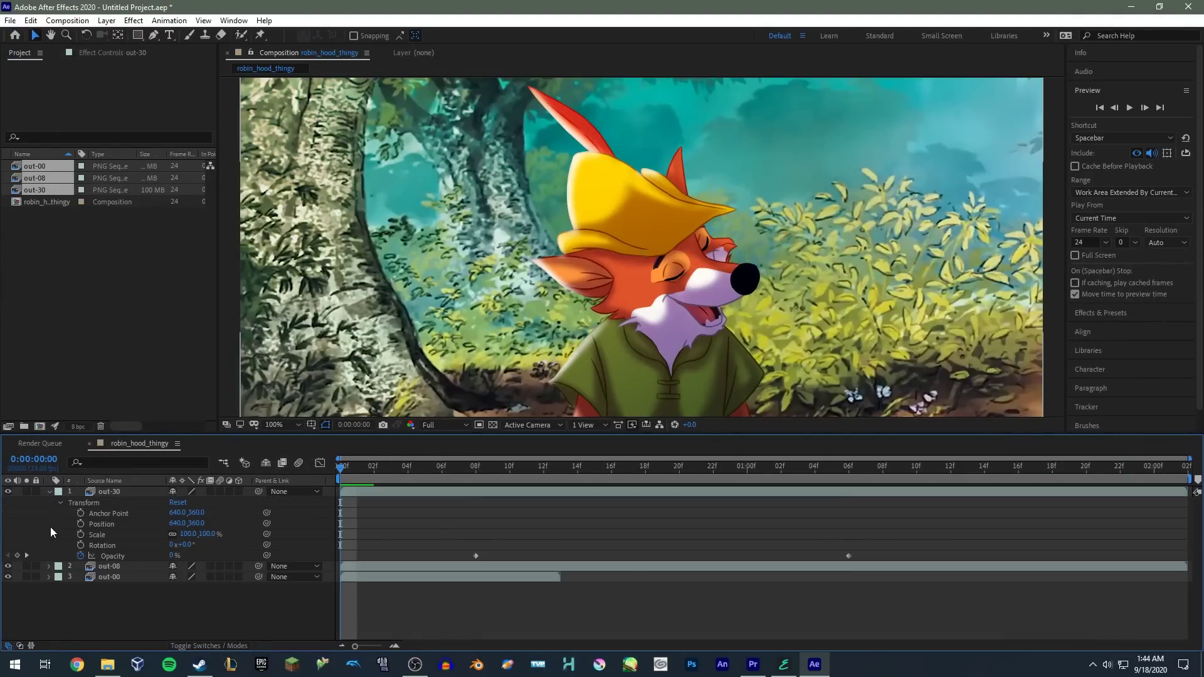
left_click(49, 565)
left_click(60, 577)
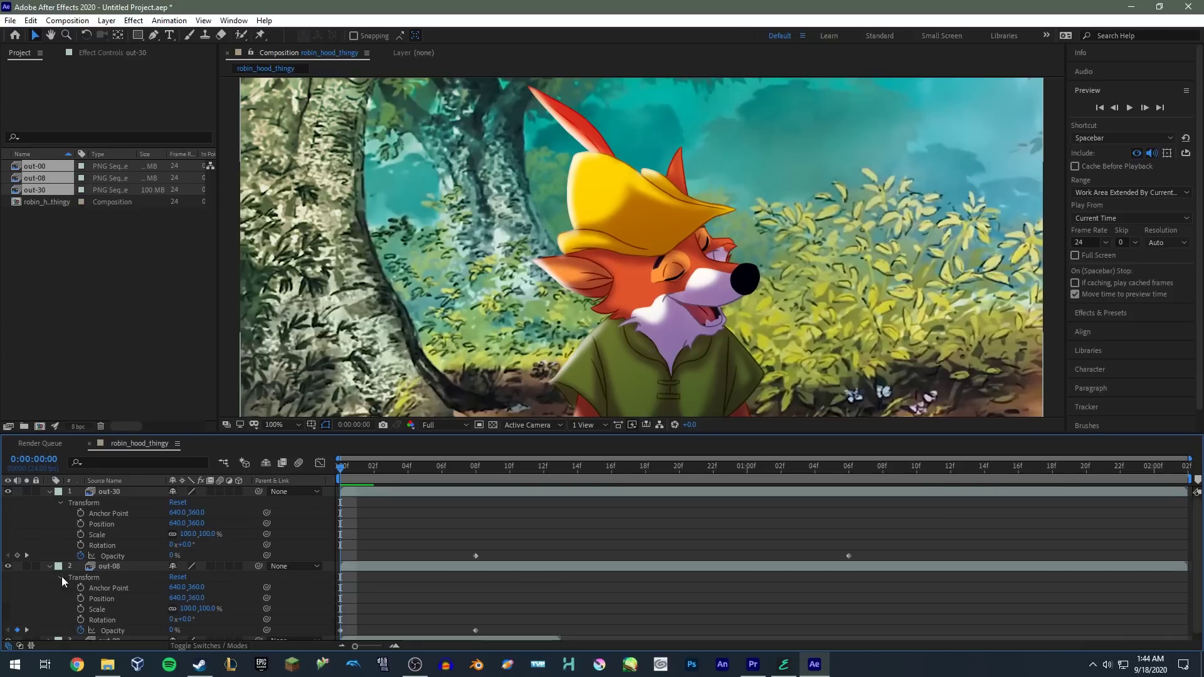
left_click_drag(349, 467, 717, 468)
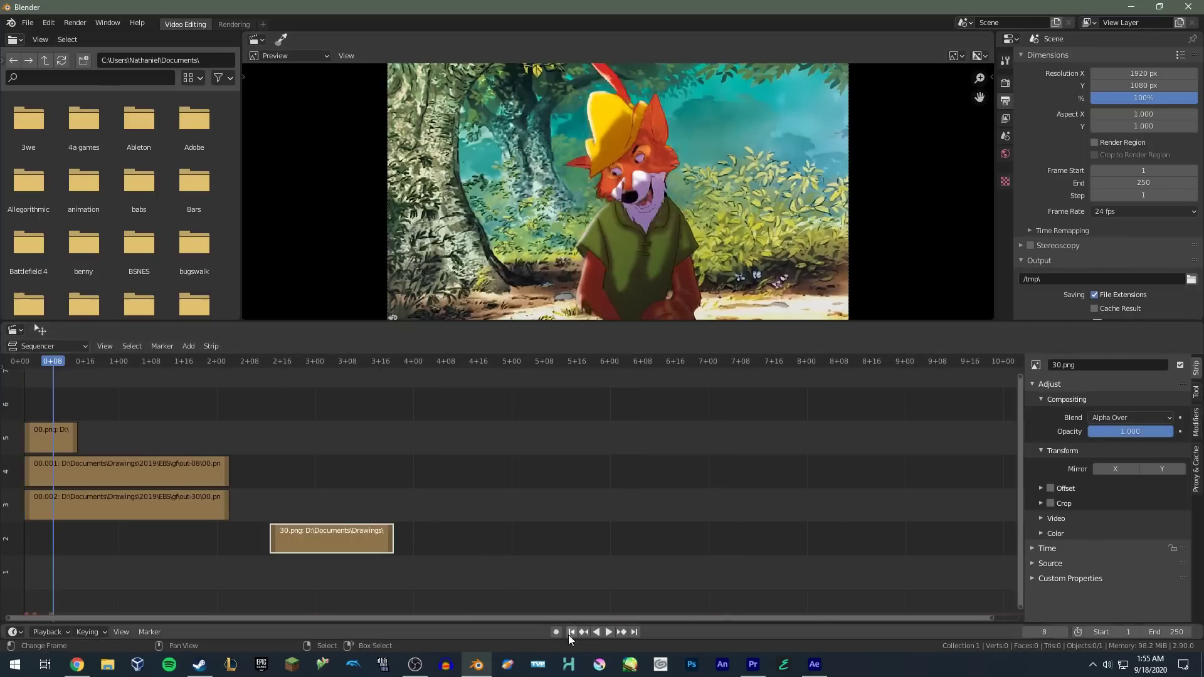
Move the 30.png strip earlier and keyframe its opacity from full down to 0 at frame 9
key("g")
left_click(176, 373)
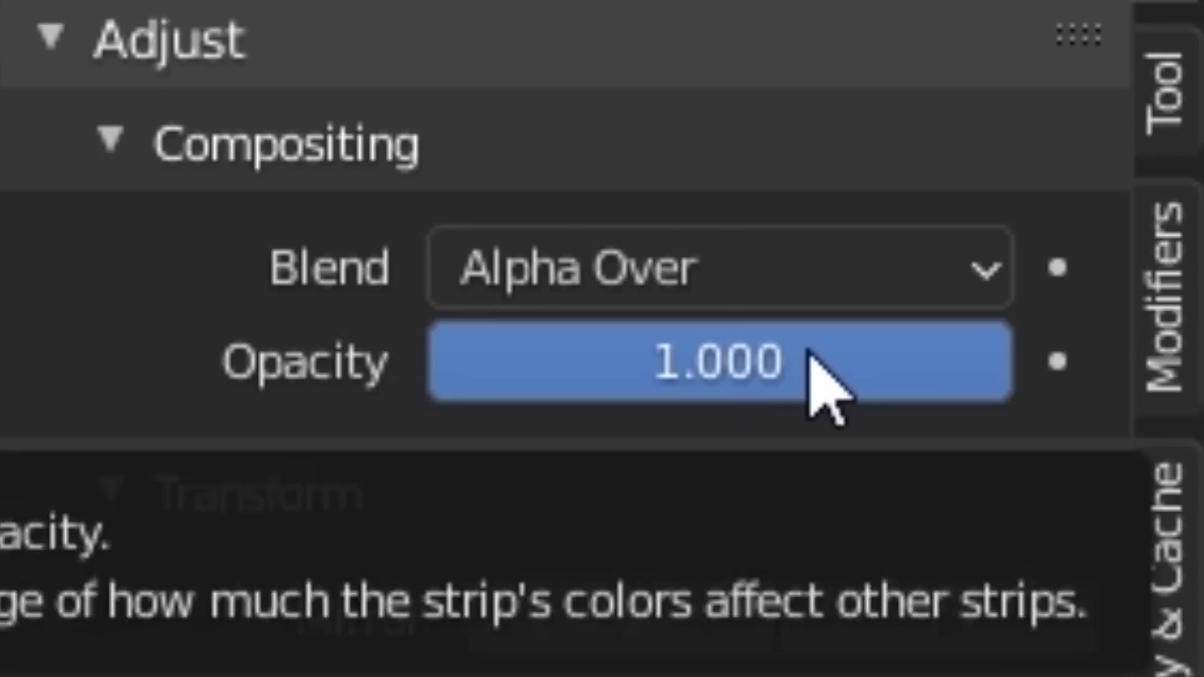
key("i")
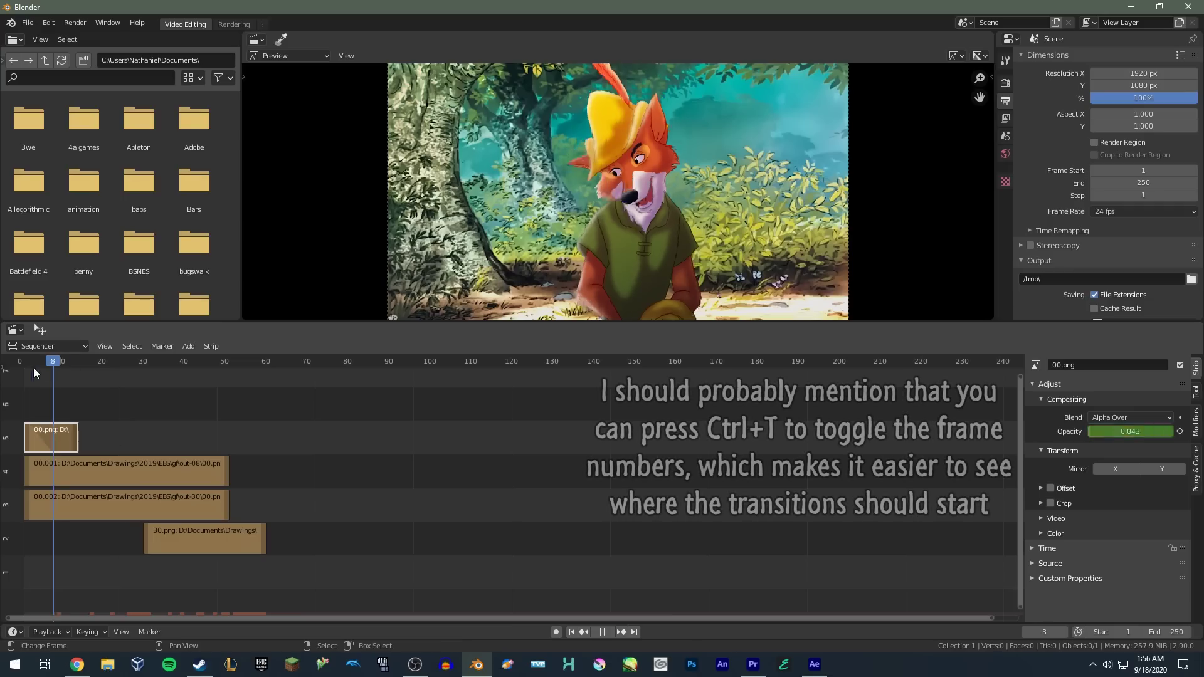
left_click_drag(32, 367, 58, 371)
Select the out-08 and out-30 strips and play frames 30–51 to check the fade
left_click(125, 472)
left_click(143, 361)
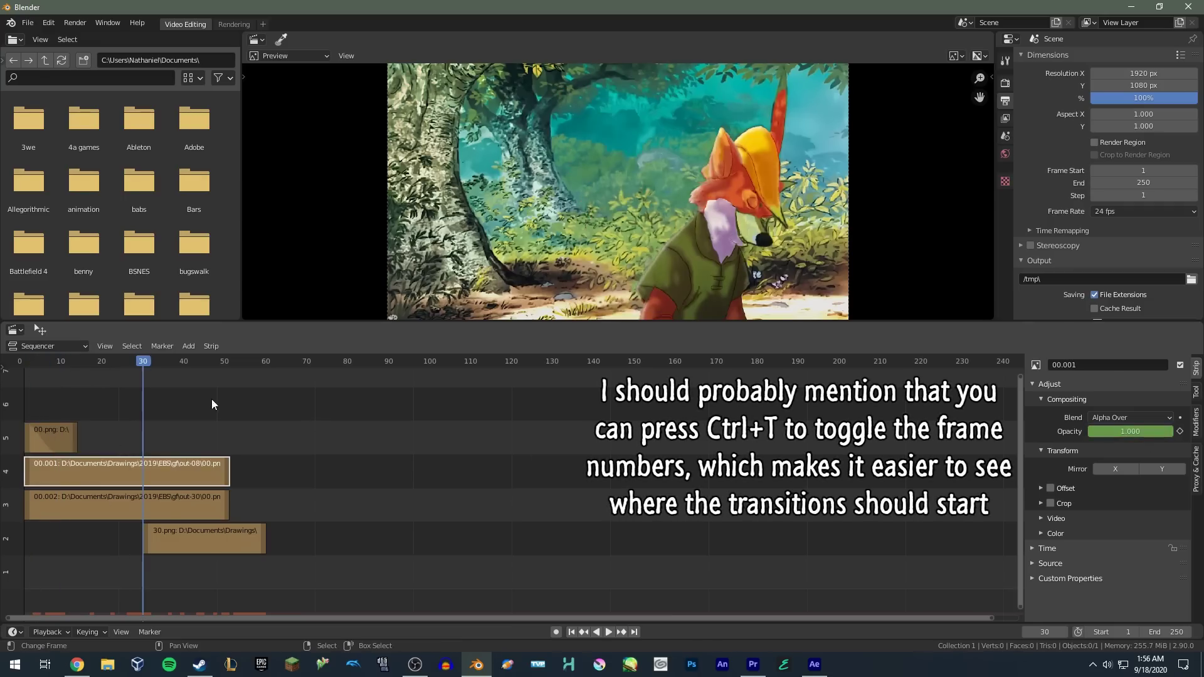
left_click(207, 505)
key("space")
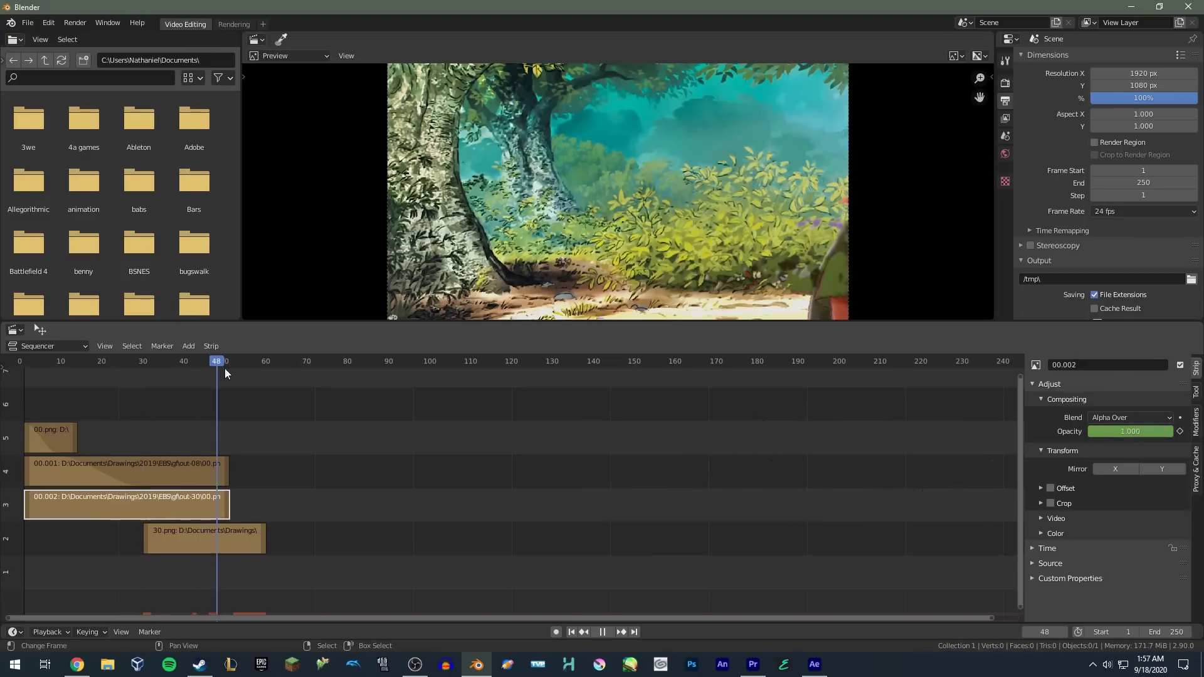
mouse_move(228, 370)
left_mouse_down()
mouse_move(173, 390)
mouse_move(229, 377)
left_mouse_up()
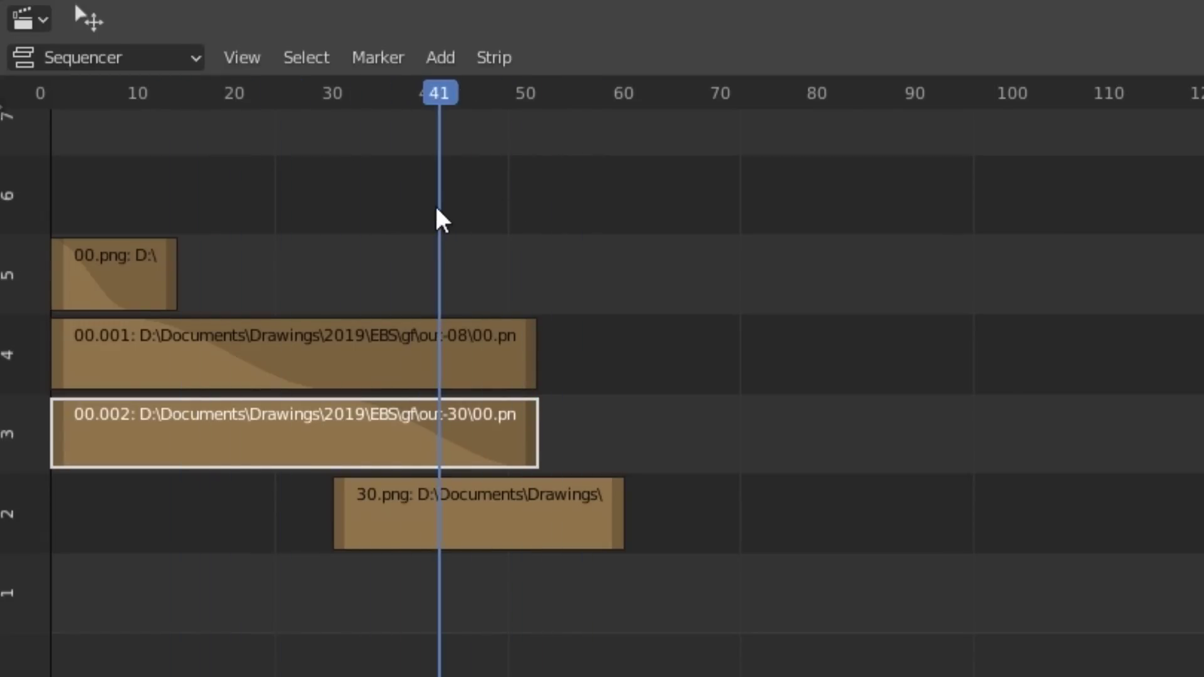
Shift the 30.png strip one frame later and render the full animation with Ctrl+F12
left_click_drag(488, 526, 500, 527)
left_click(321, 93)
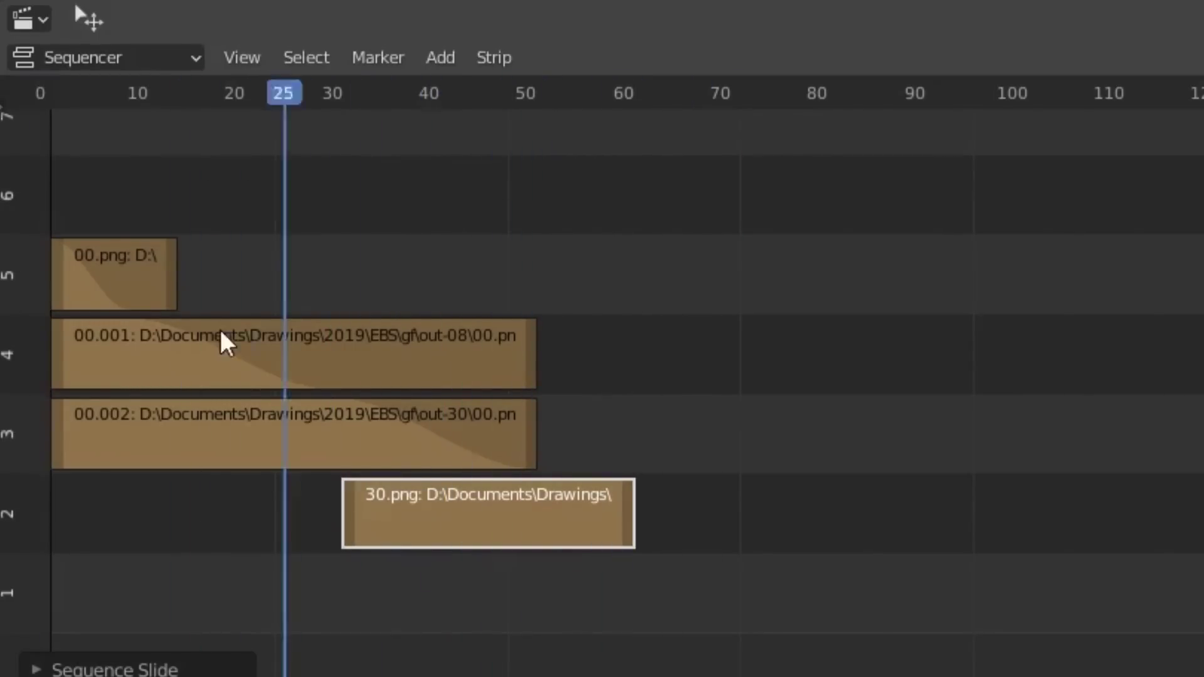
key("ctrl+F12")
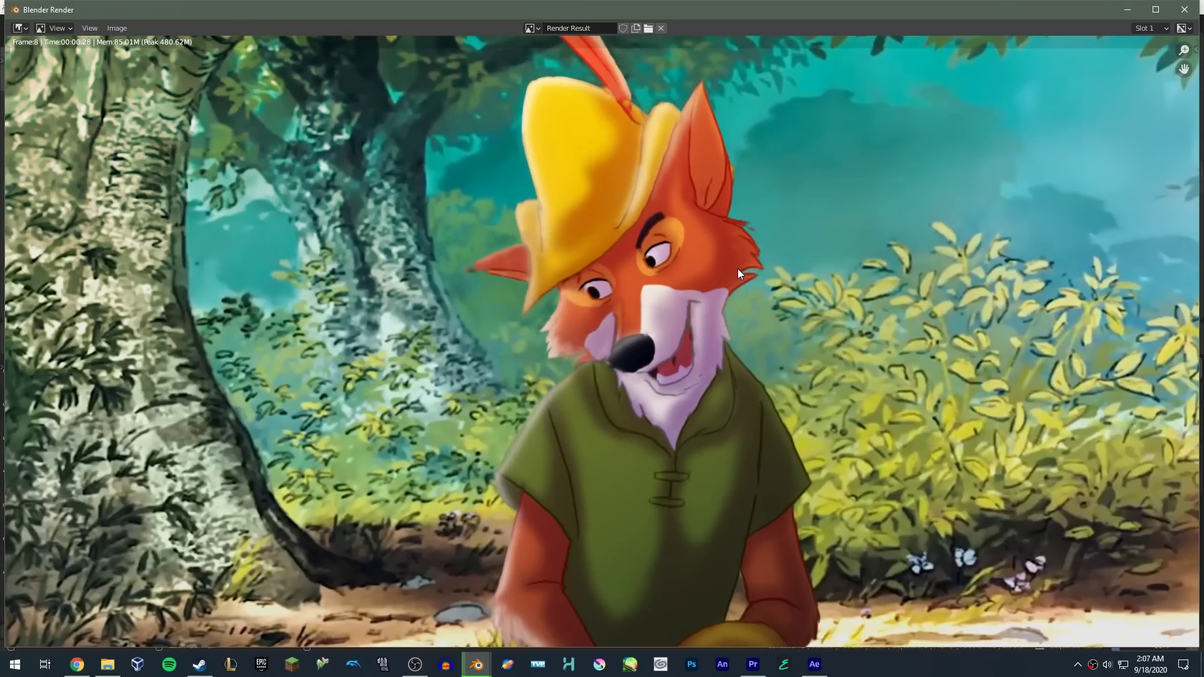